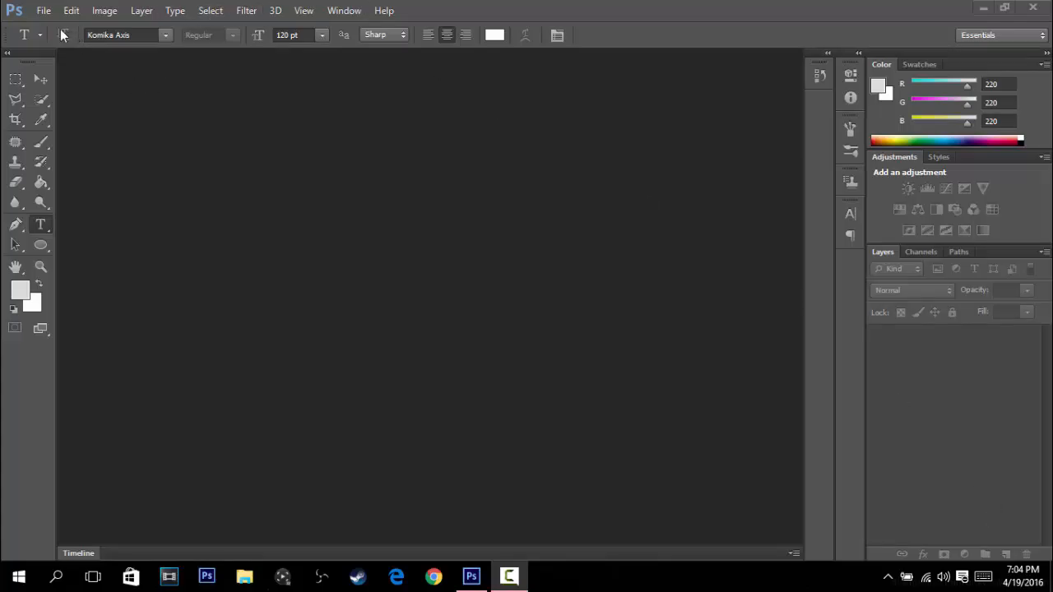
# - Create a new document 1920 pixels wide and 1080 pixels high
pyautogui.click(46, 10)
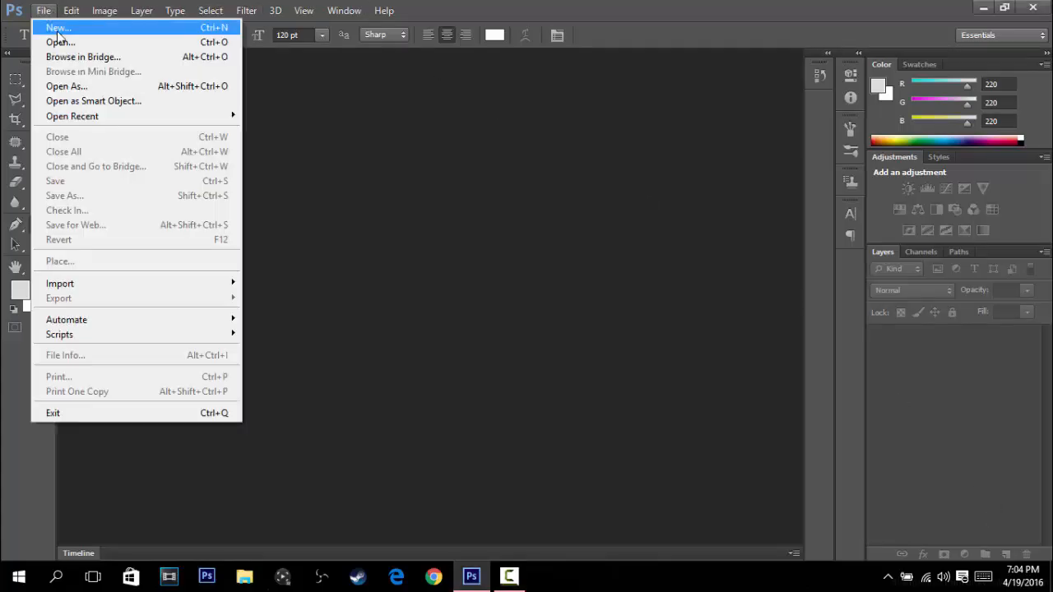
pyautogui.click(59, 31)
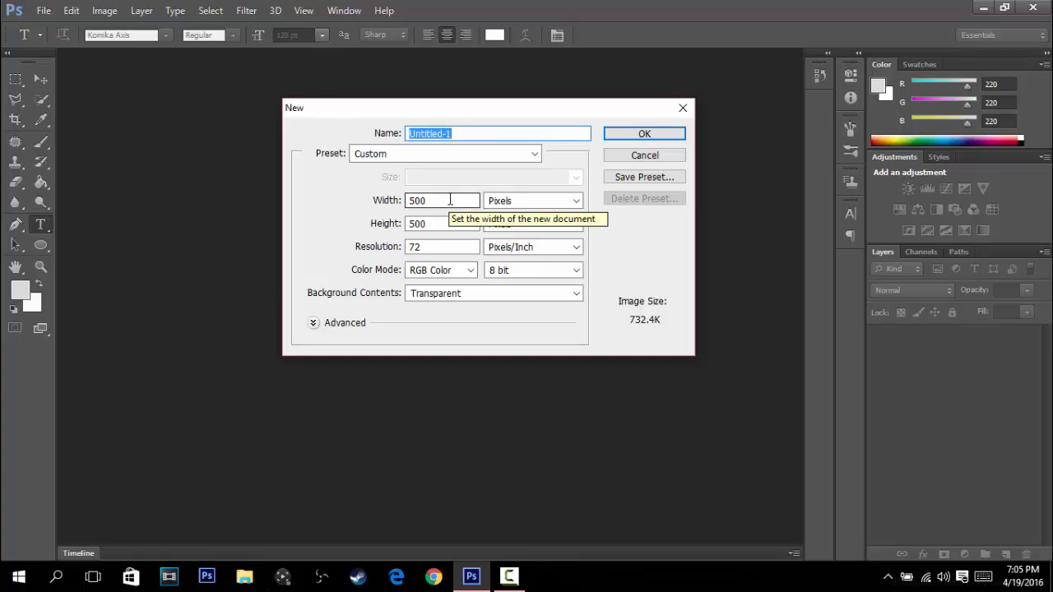
pyautogui.click(450, 200)
pyautogui.press('BackSpace')
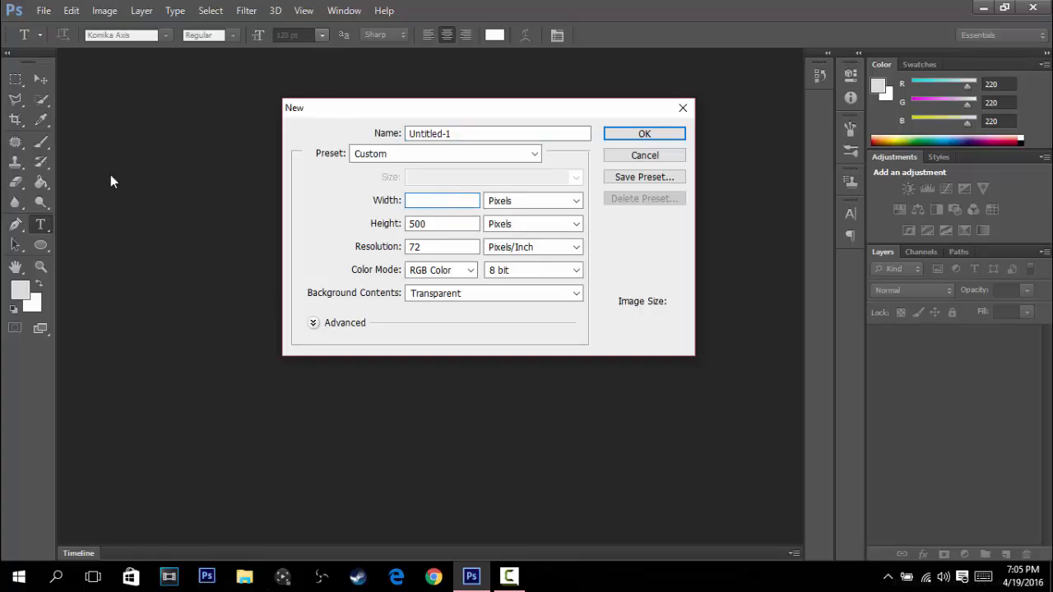
pyautogui.write('1920')
pyautogui.click(439, 221)
pyautogui.press('BackSpace')
pyautogui.write('1080')
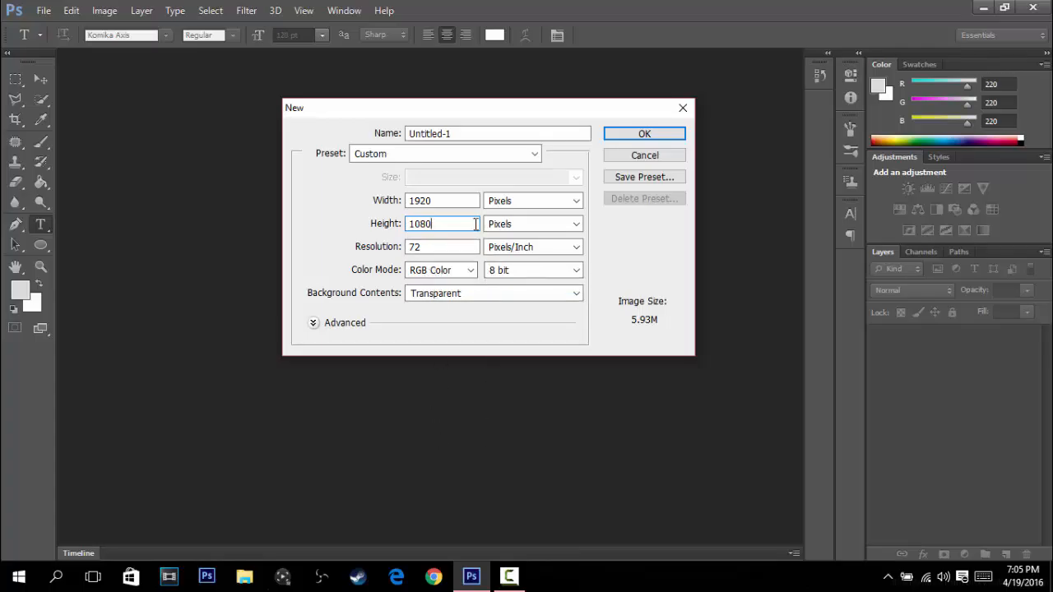
pyautogui.click(651, 136)
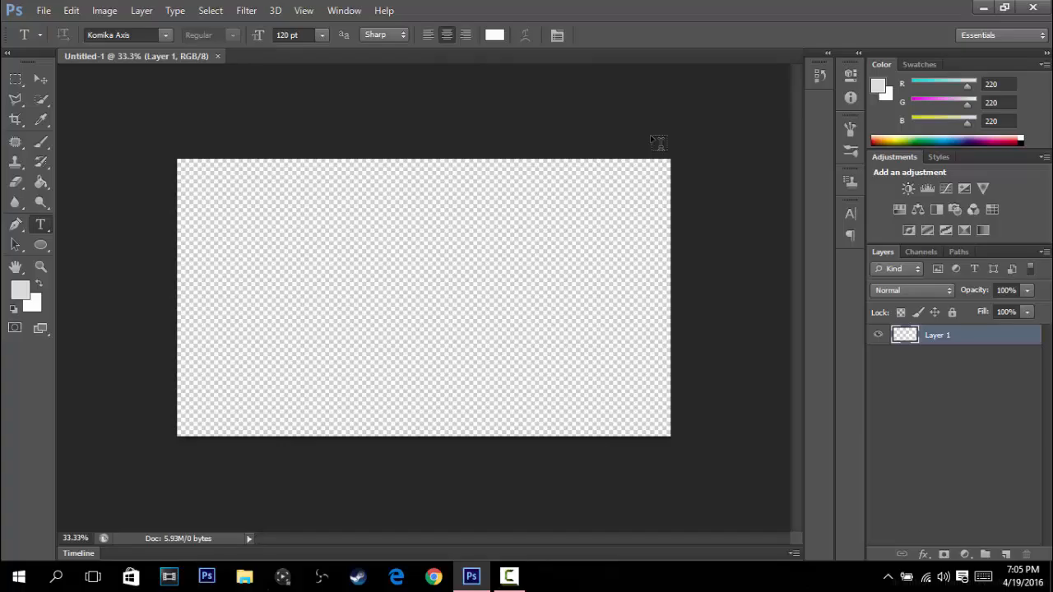
# - Place the minimalizm-gradient-background image from the Downloads folder into the document
pyautogui.click(44, 10)
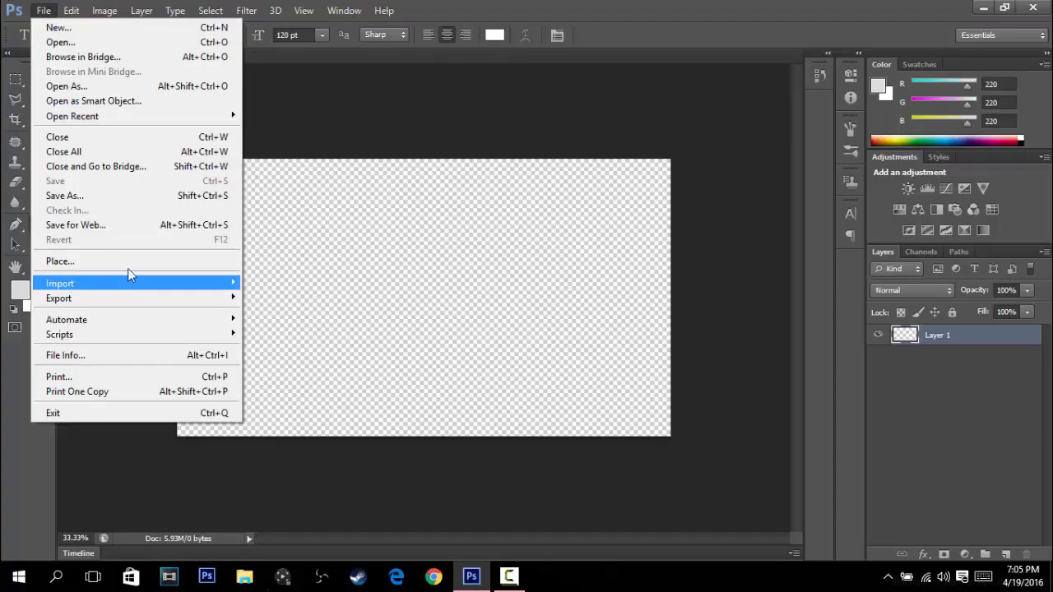
pyautogui.click(455, 105)
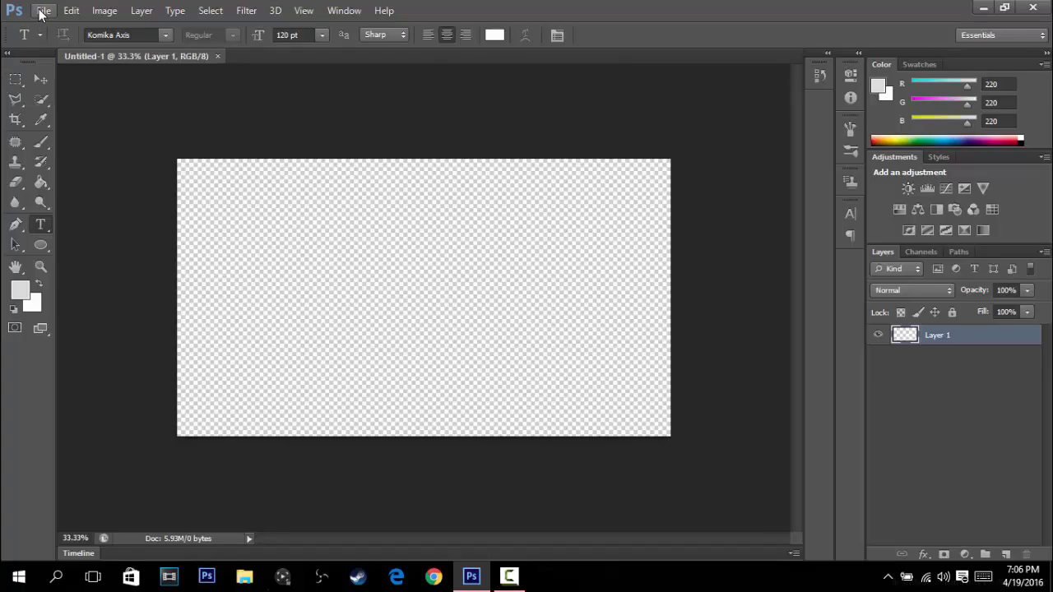
pyautogui.click(71, 10)
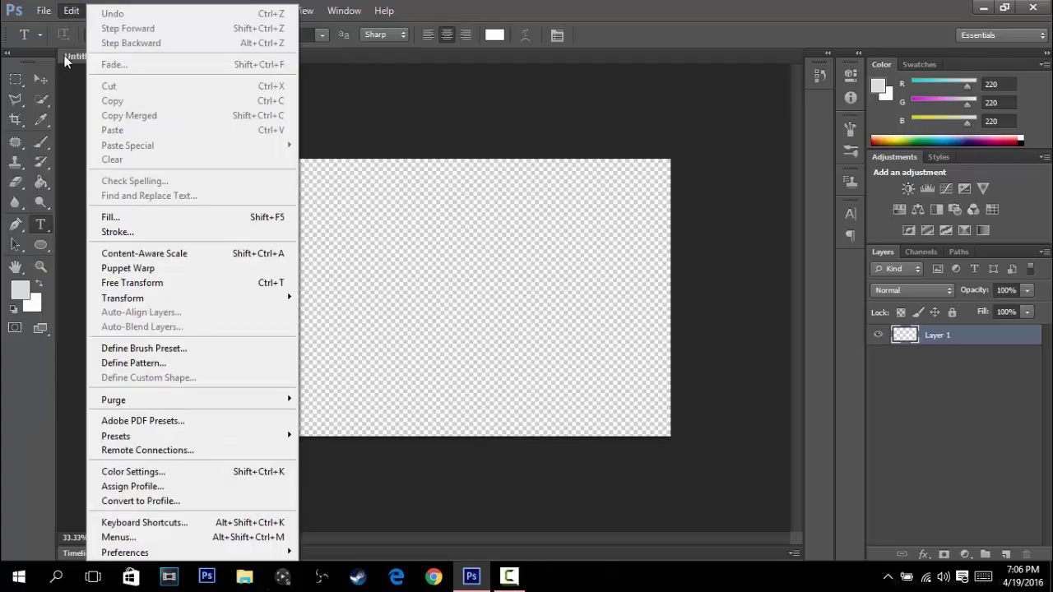
pyautogui.moveTo(44, 10)
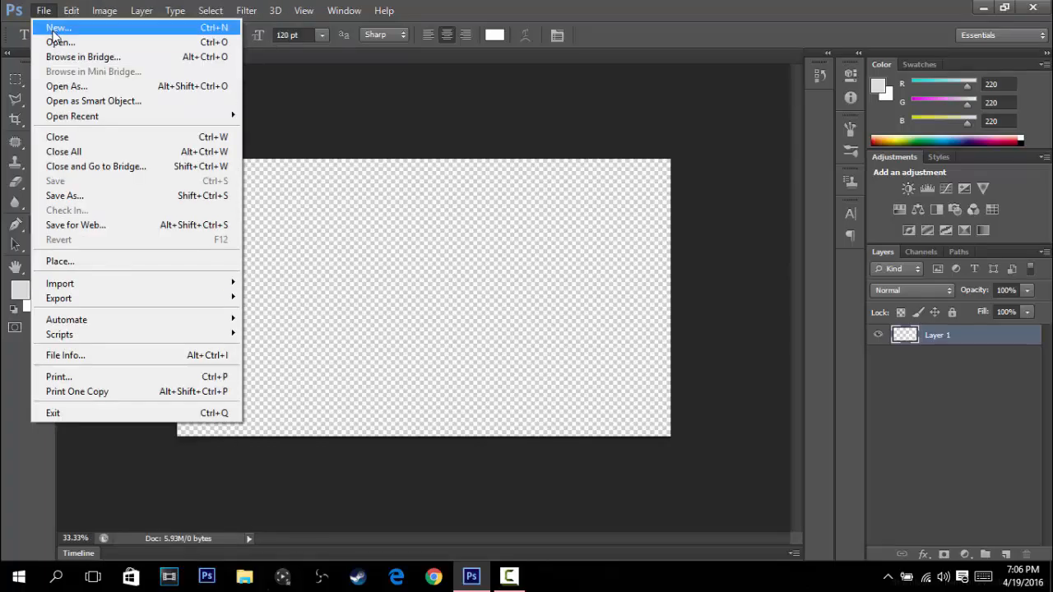
pyautogui.click(58, 260)
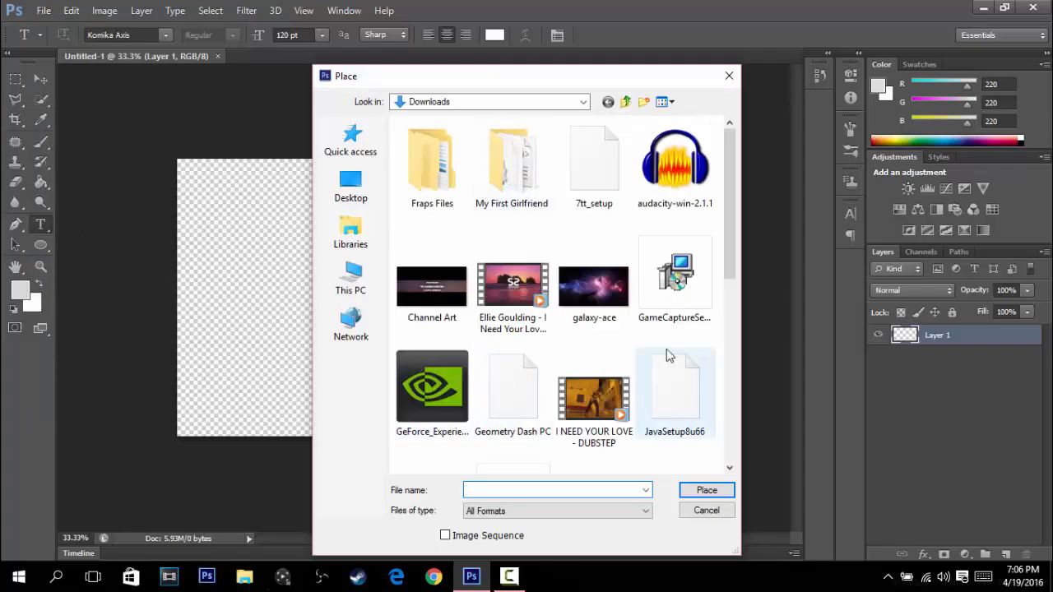
pyautogui.scroll(-5, 552, 286)
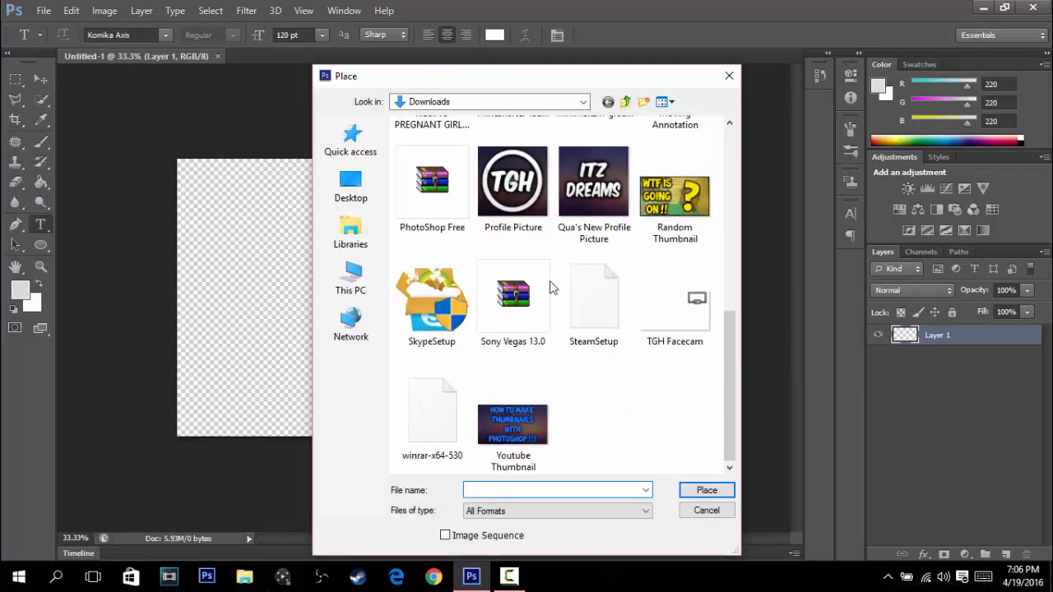
pyautogui.scroll(5, 556, 237)
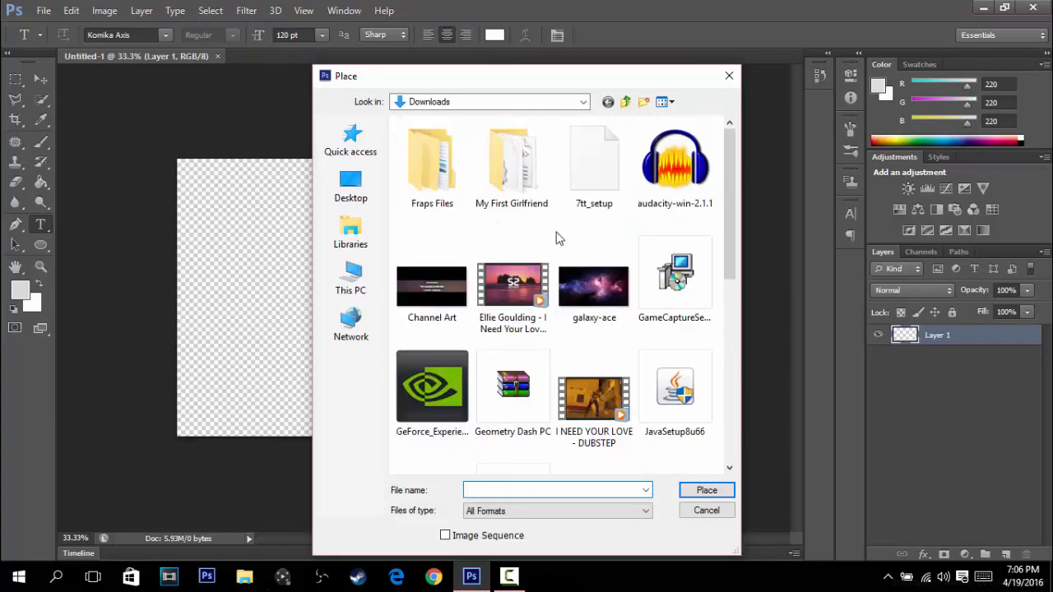
pyautogui.scroll(-5, 498, 259)
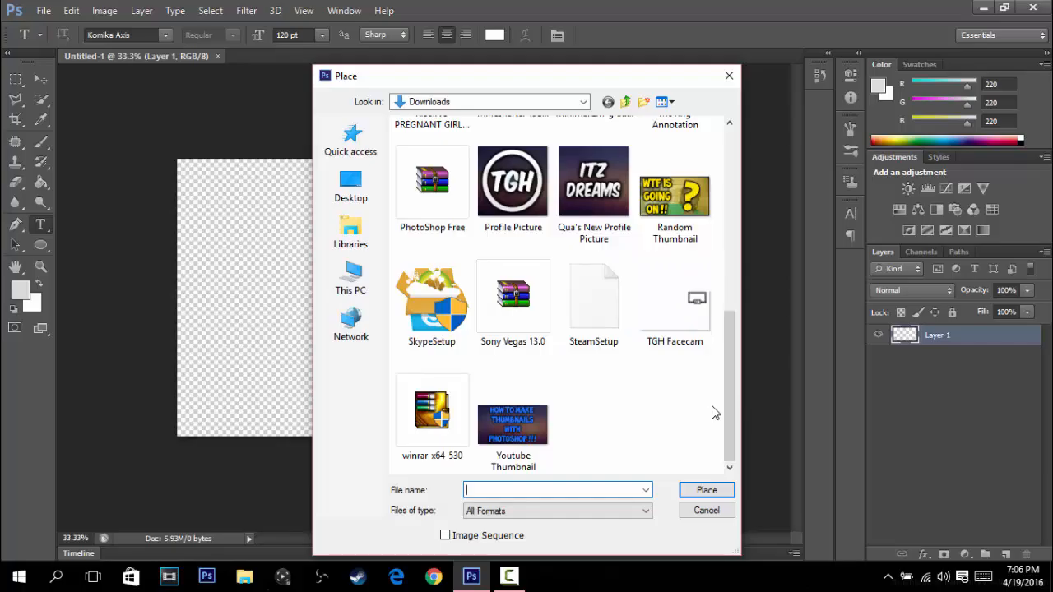
pyautogui.moveTo(728, 404); pyautogui.dragTo(734, 337)
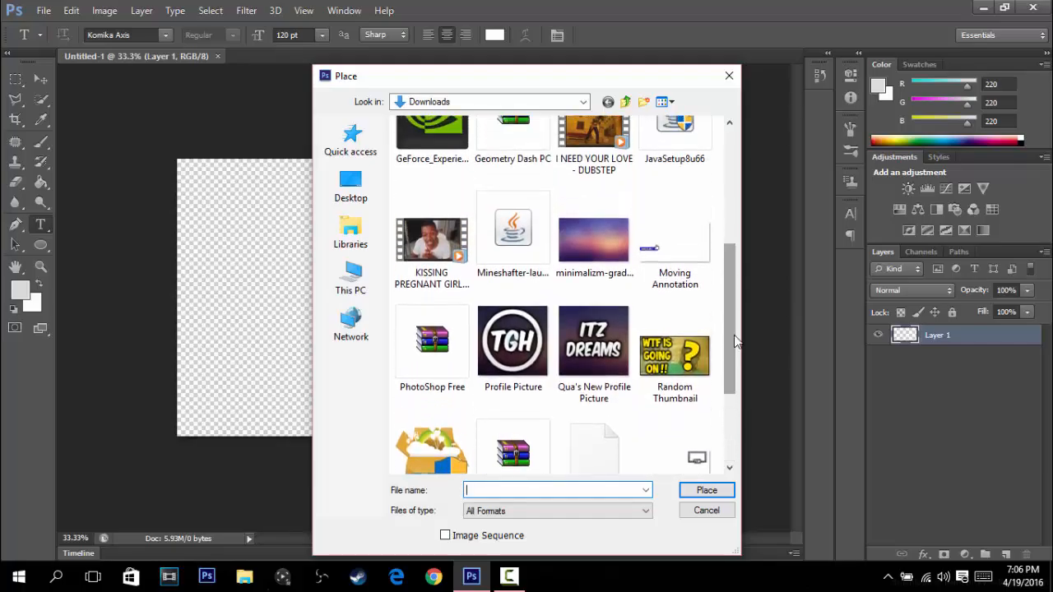
pyautogui.click(615, 250)
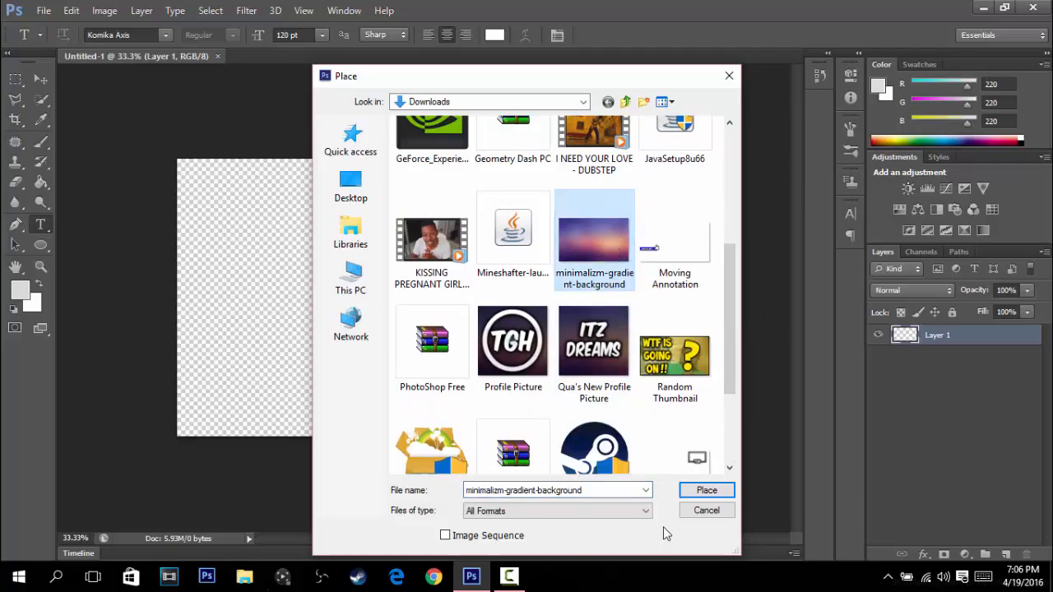
pyautogui.click(691, 492)
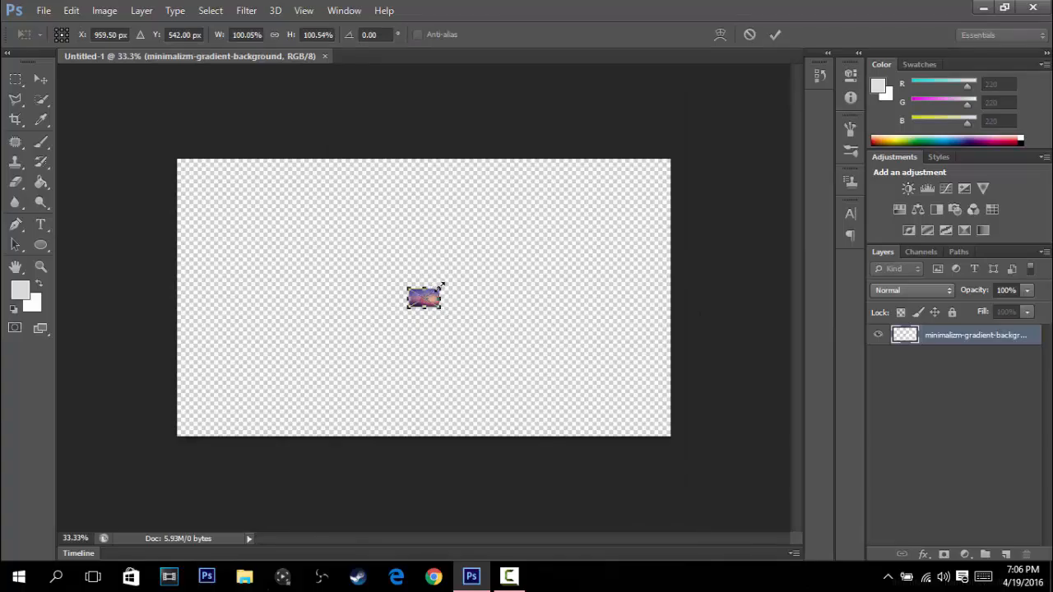
# - Enlarge the placed gradient image to about 2249% width and 2261% height so it covers the whole canvas, and commit the placement
pyautogui.moveTo(441, 286); pyautogui.dragTo(811, 80)
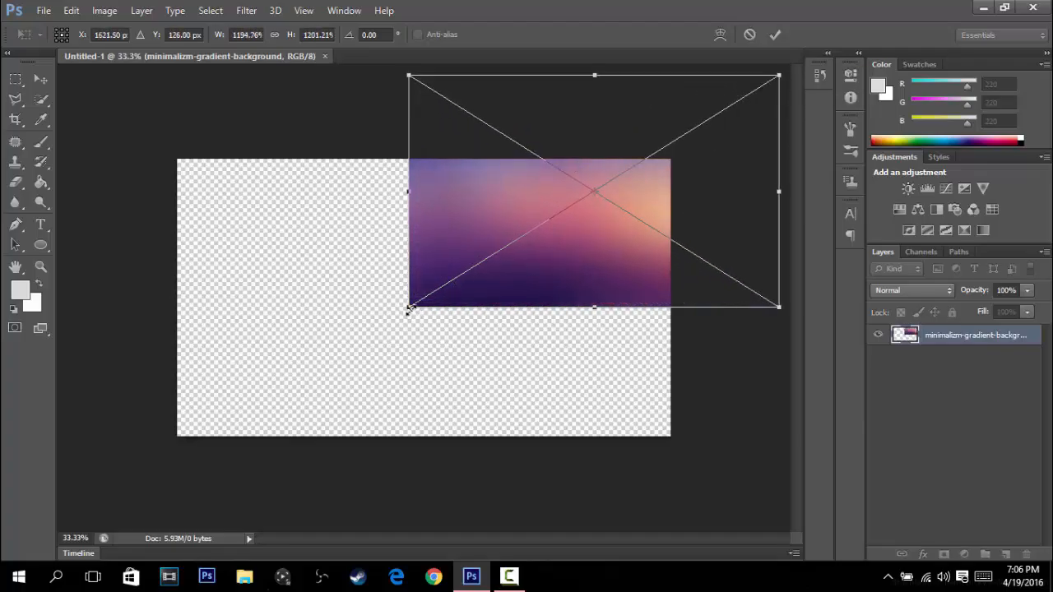
pyautogui.moveTo(381, 312); pyautogui.dragTo(78, 486)
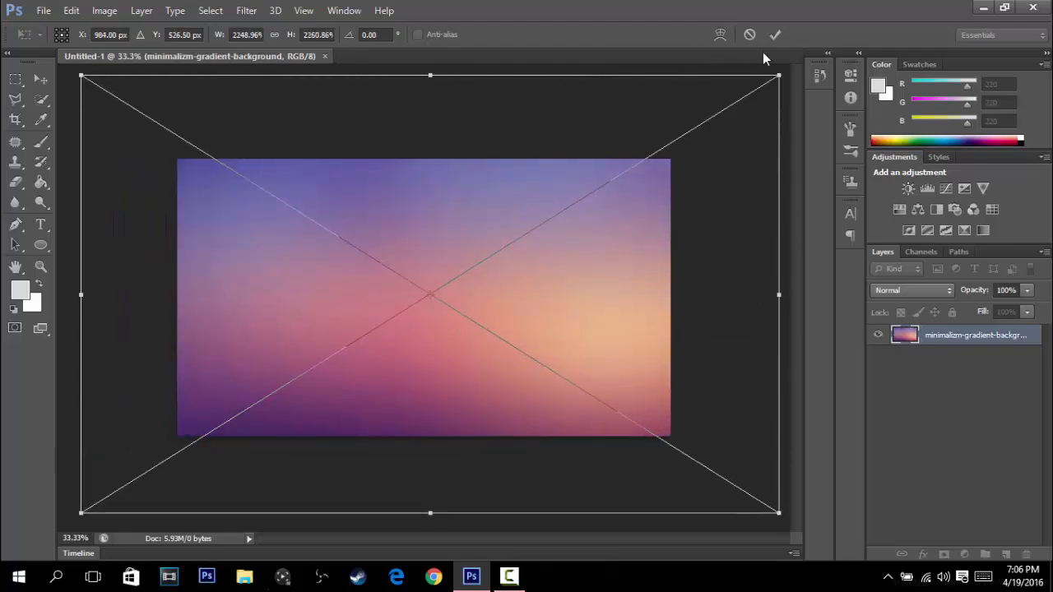
pyautogui.click(777, 36)
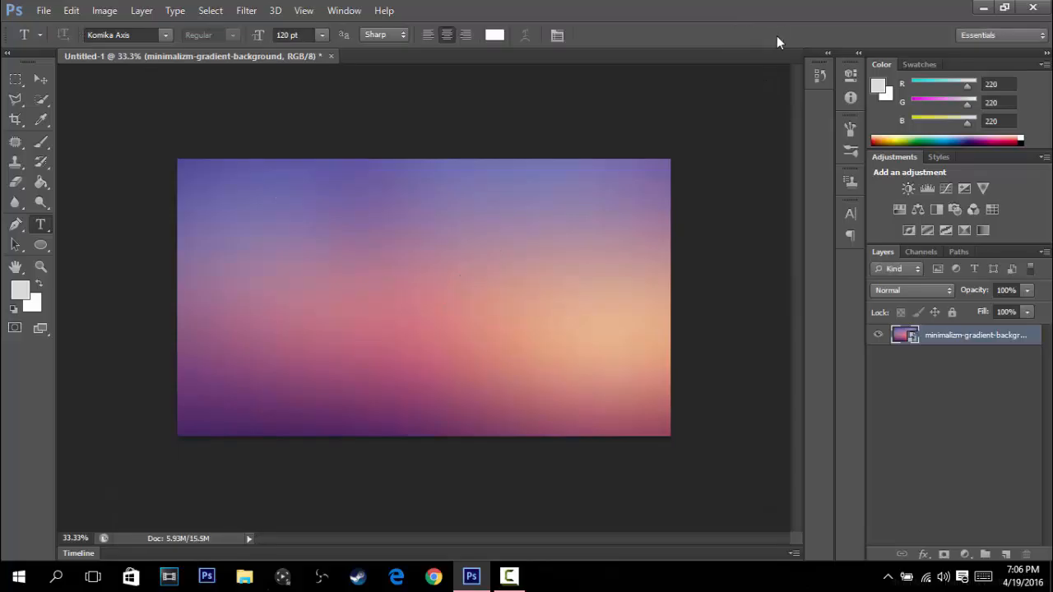
# - Align the gradient layer to a selection of the whole canvas by vertical and horizontal centers, and deselect
pyautogui.hotkey('ctrl', 'a')
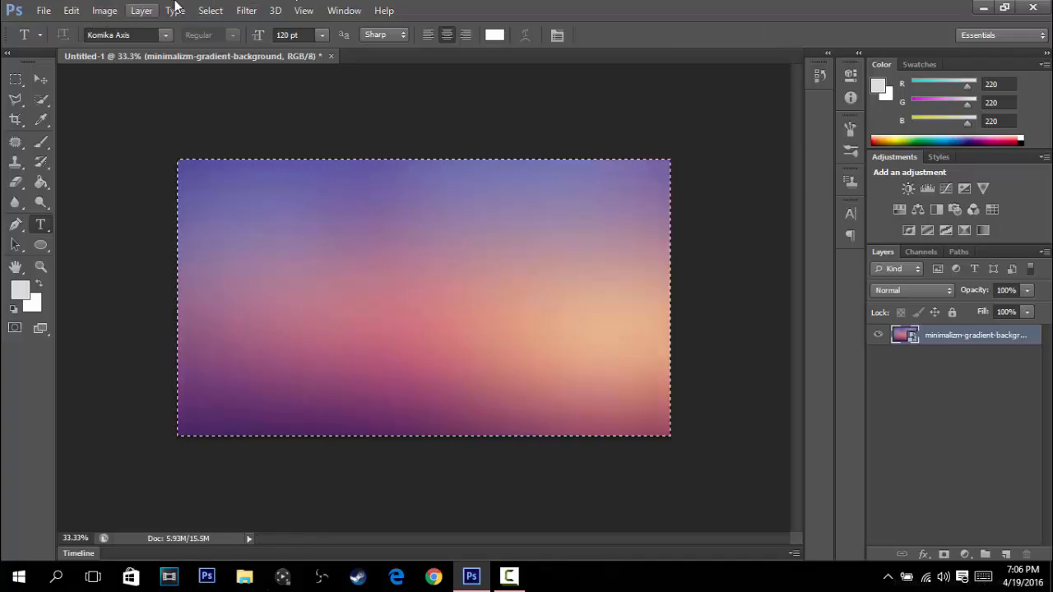
pyautogui.click(151, 11)
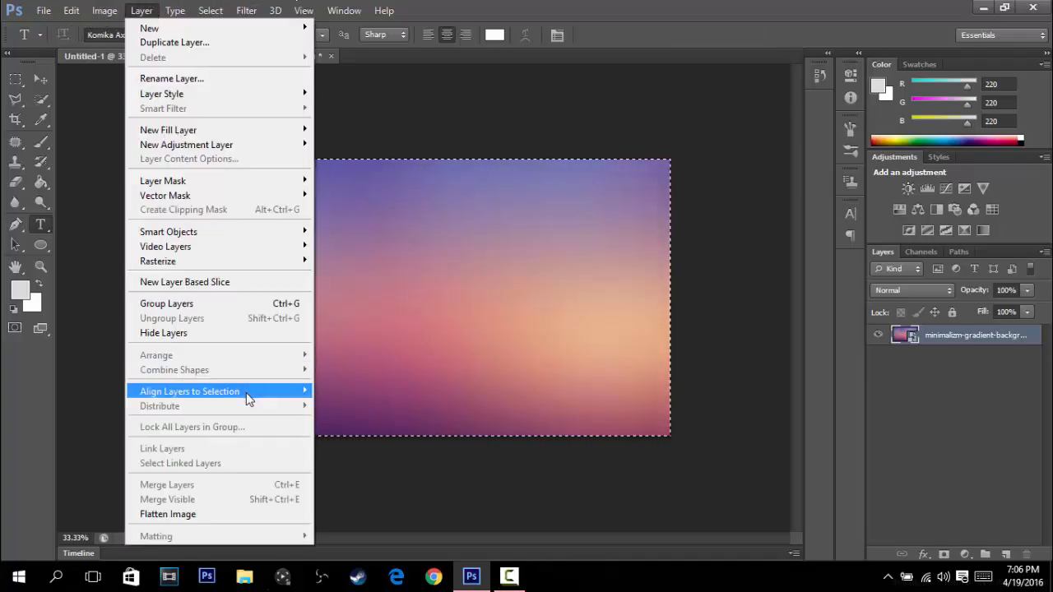
pyautogui.moveTo(247, 394)
pyautogui.click(340, 403)
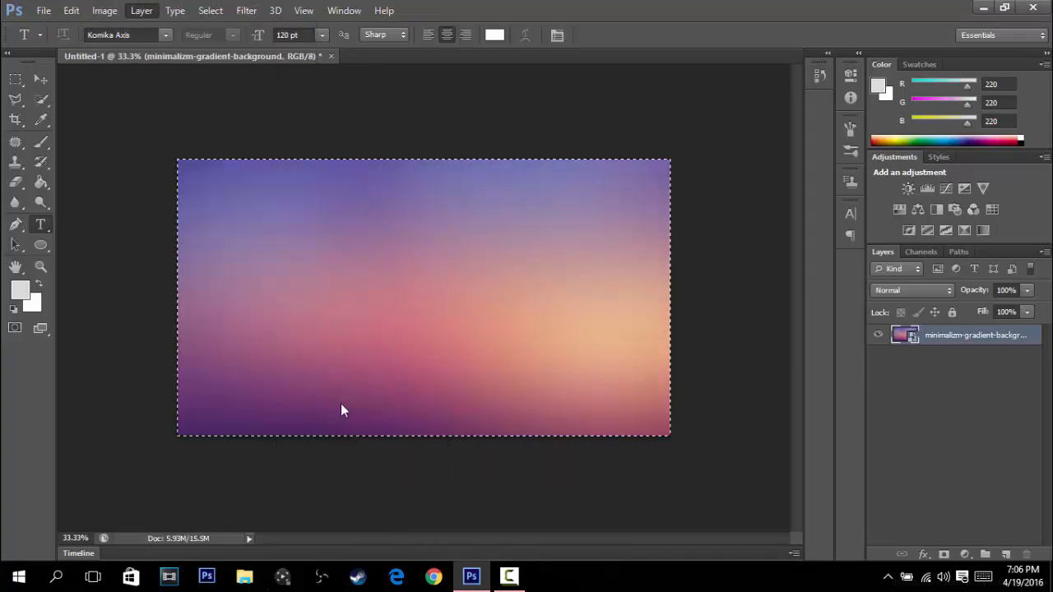
pyautogui.click(142, 11)
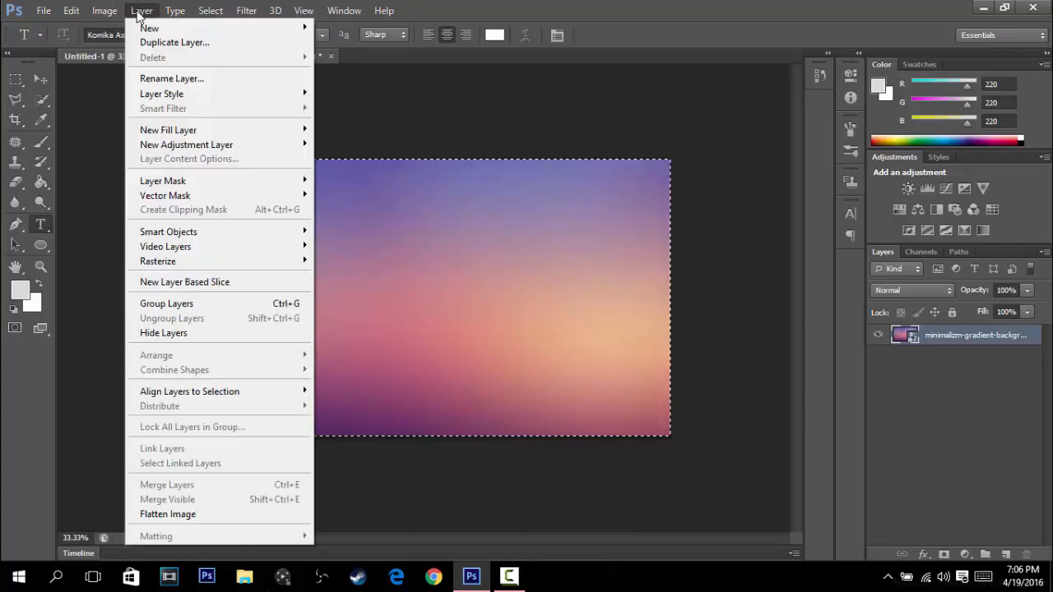
pyautogui.moveTo(277, 392)
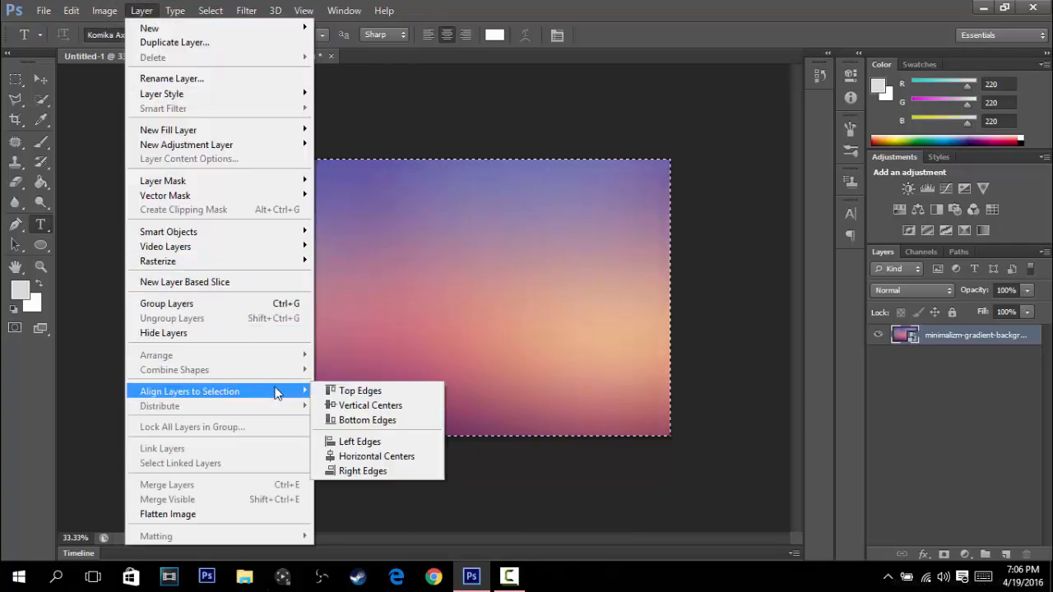
pyautogui.click(363, 458)
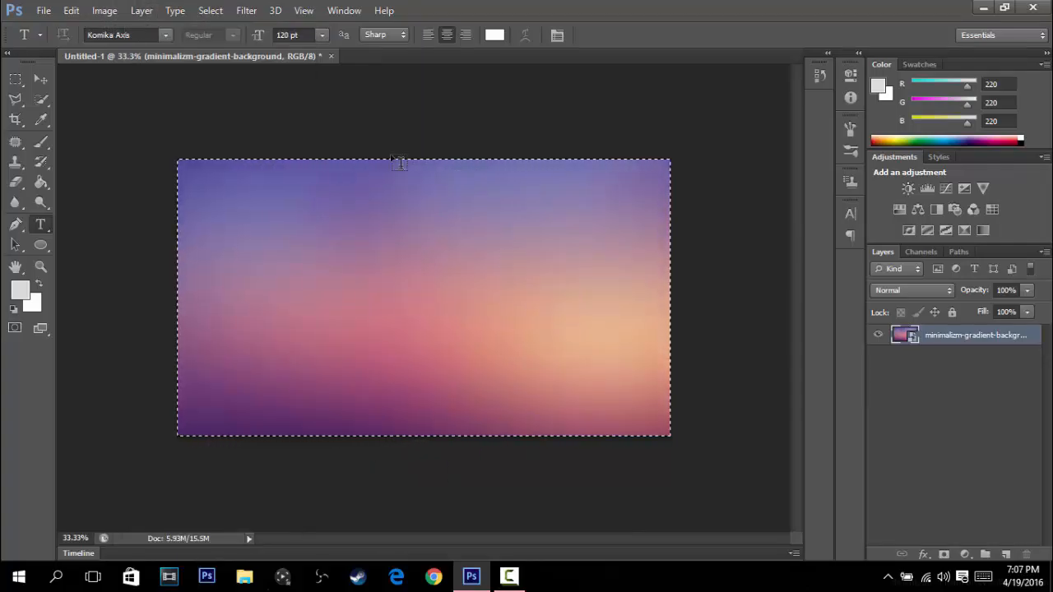
pyautogui.hotkey('ctrl', 'd')
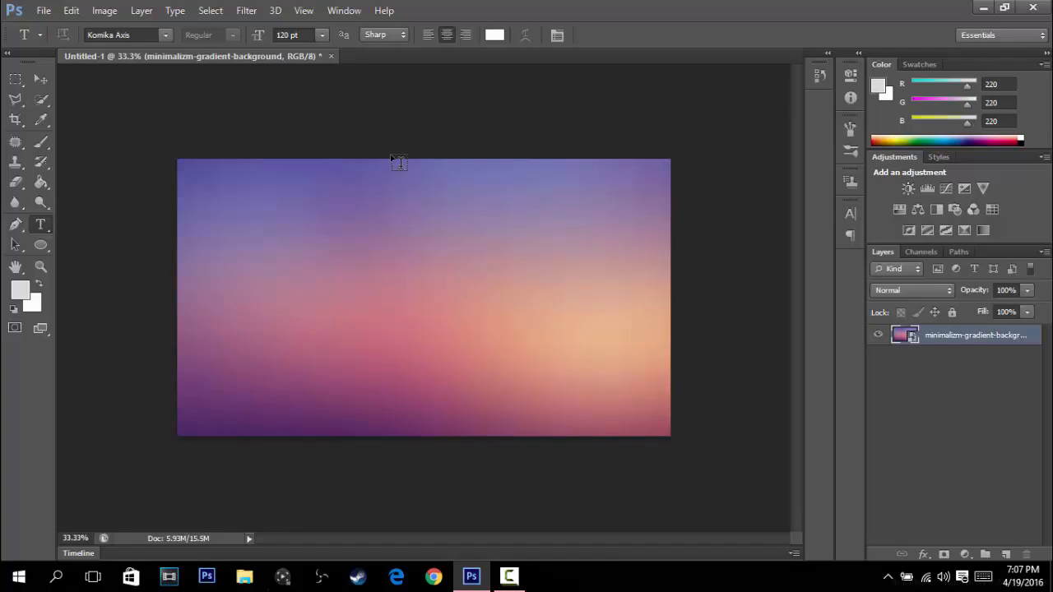
# - Add a black (000000) Color Overlay at 50% opacity to the gradient background layer
pyautogui.rightClick(952, 339)
pyautogui.click(663, 79)
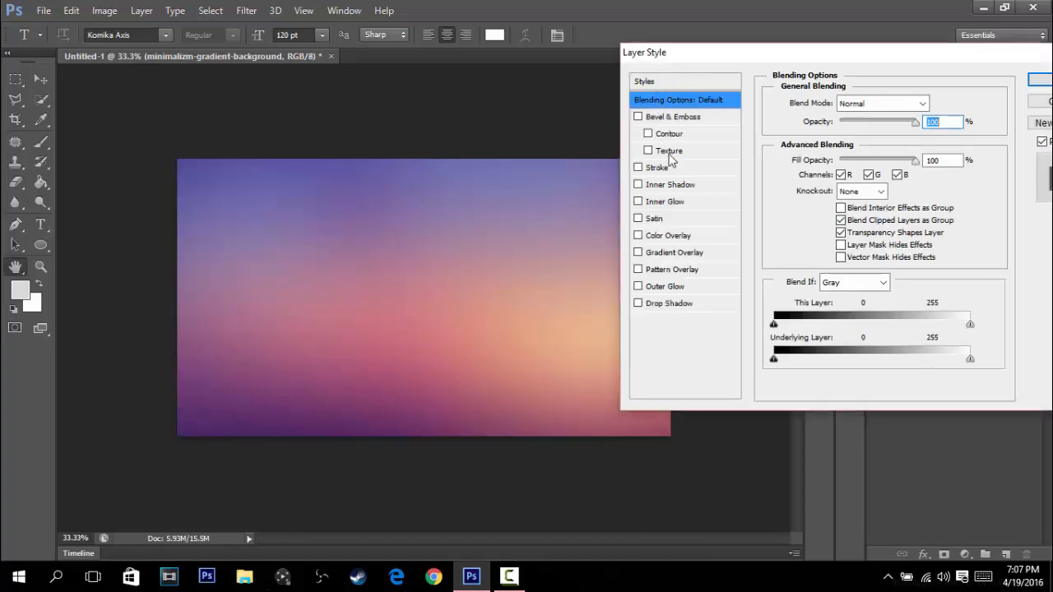
pyautogui.click(652, 239)
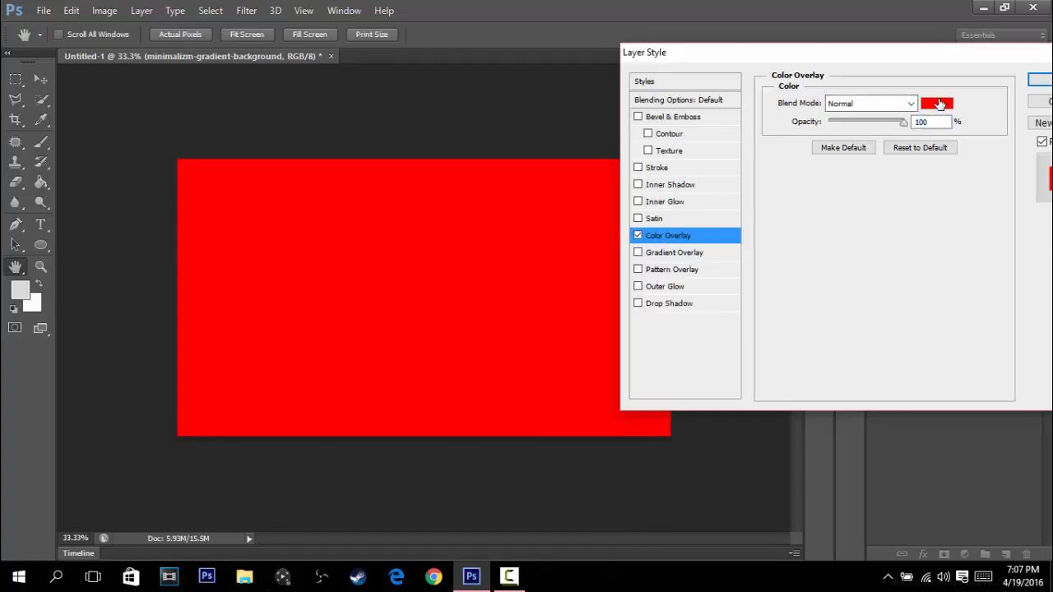
pyautogui.click(937, 103)
pyautogui.moveTo(744, 316); pyautogui.dragTo(881, 559)
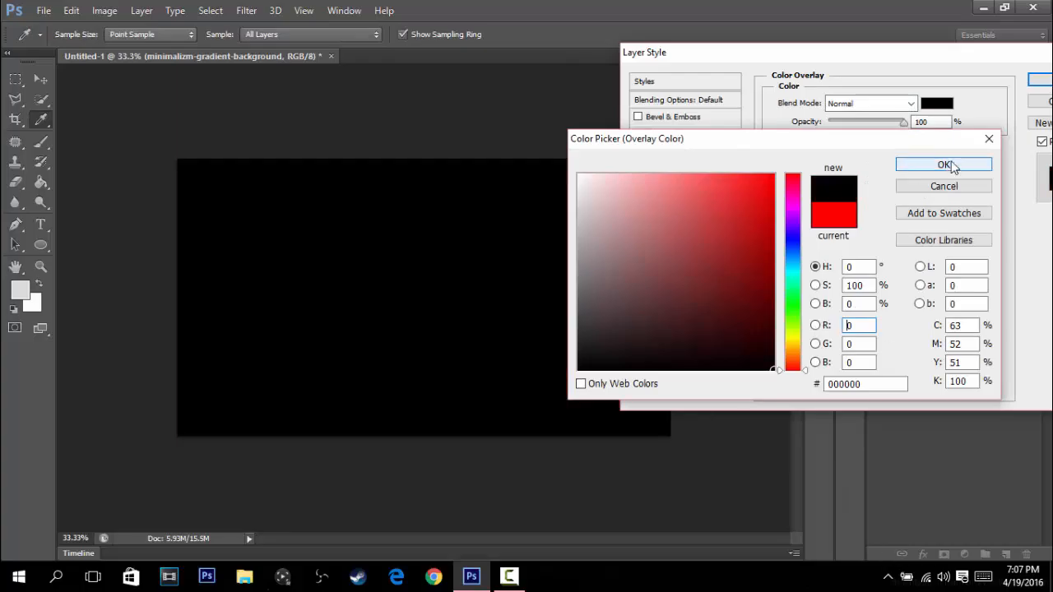
pyautogui.click(953, 167)
pyautogui.write('50')
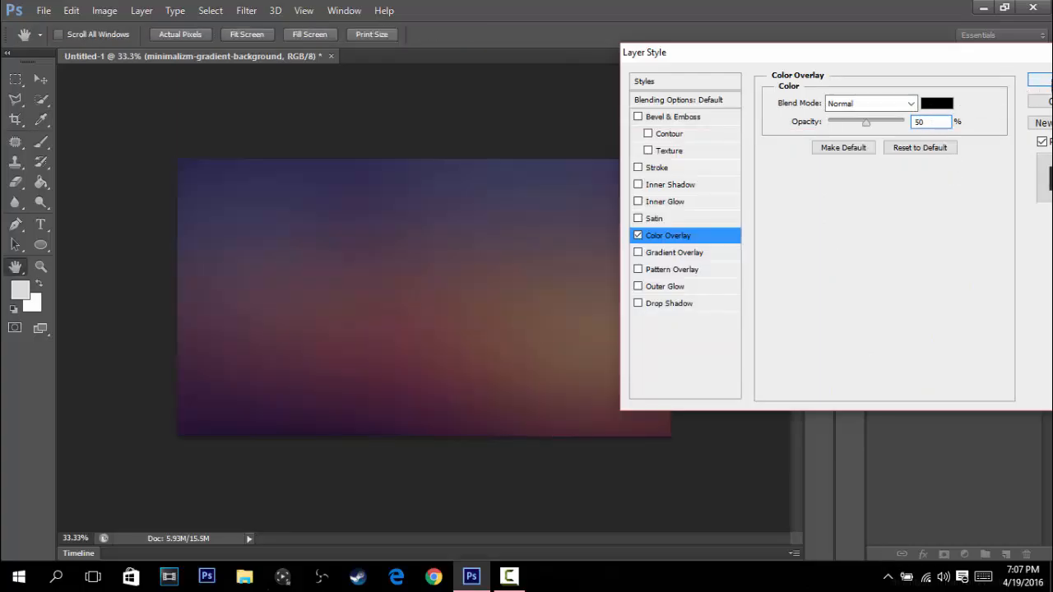
pyautogui.press('Return')
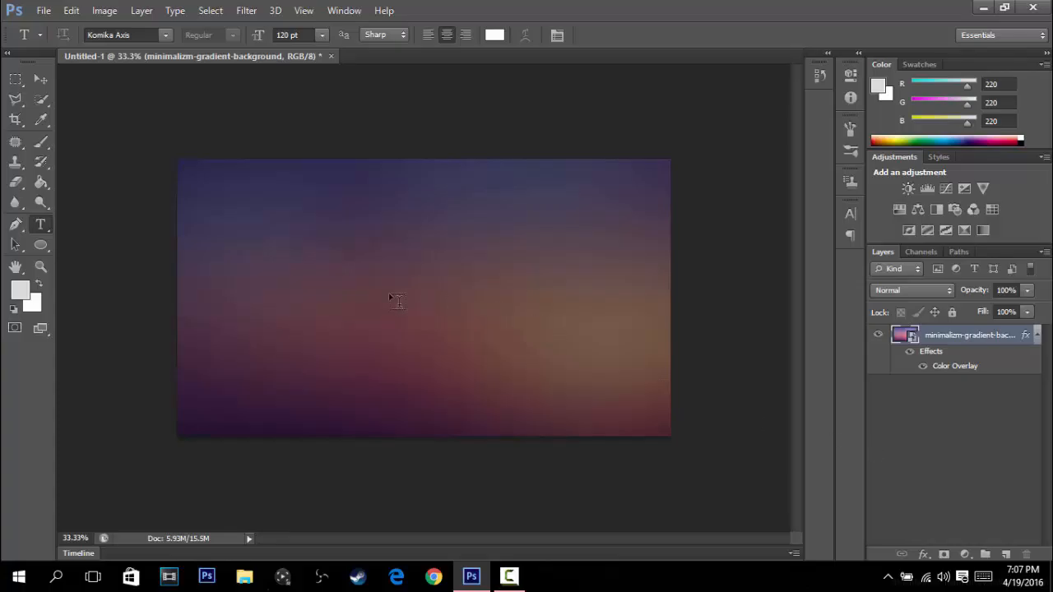
# - Choose the Toonish font for the Type tool and start a text layer in the upper-left area of the canvas
pyautogui.click(165, 34)
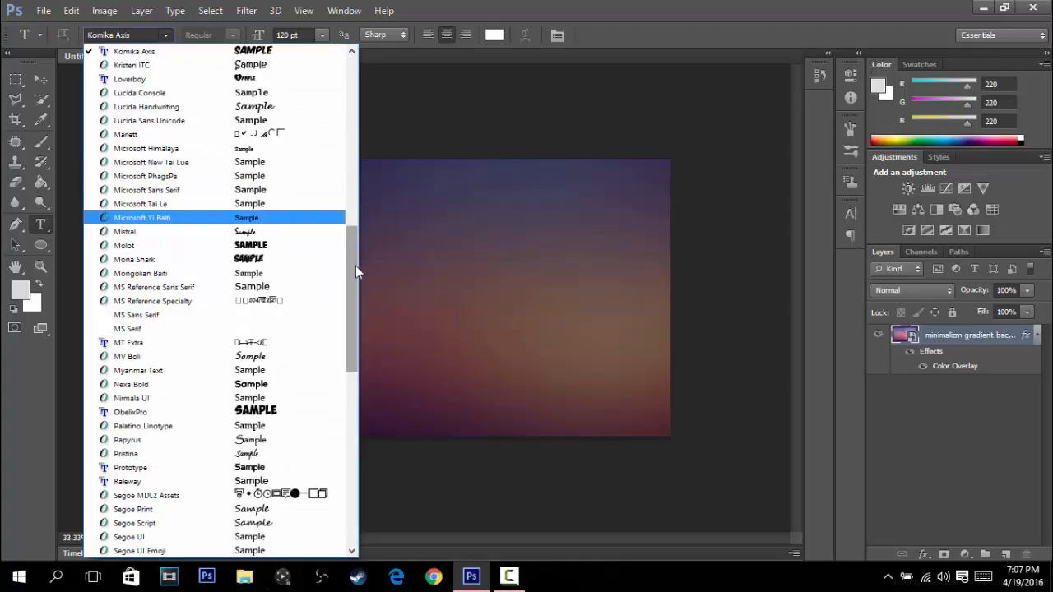
pyautogui.moveTo(356, 282); pyautogui.dragTo(362, 409)
pyautogui.click(234, 287)
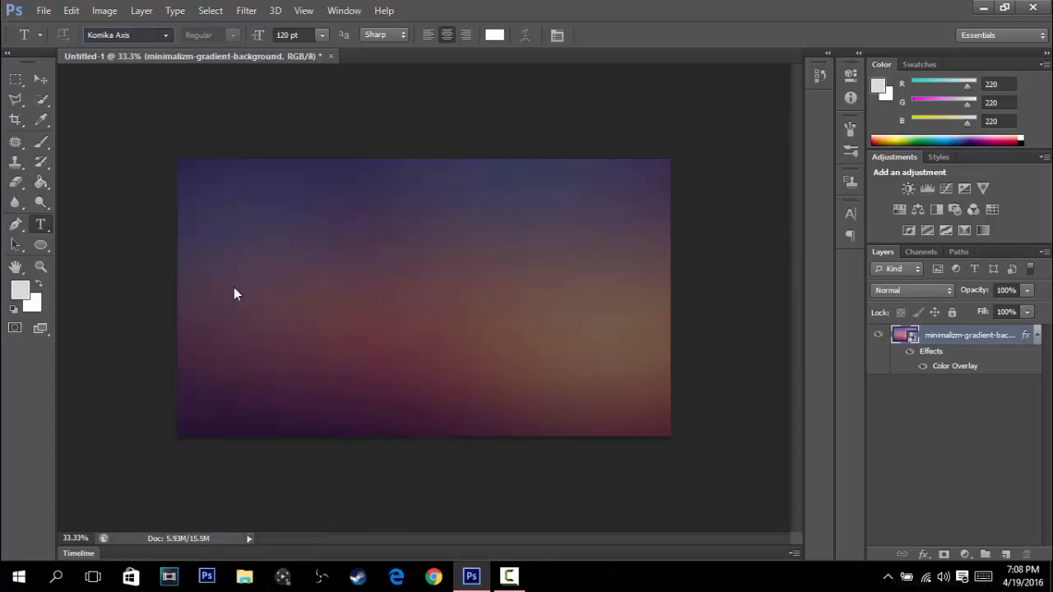
pyautogui.click(234, 213)
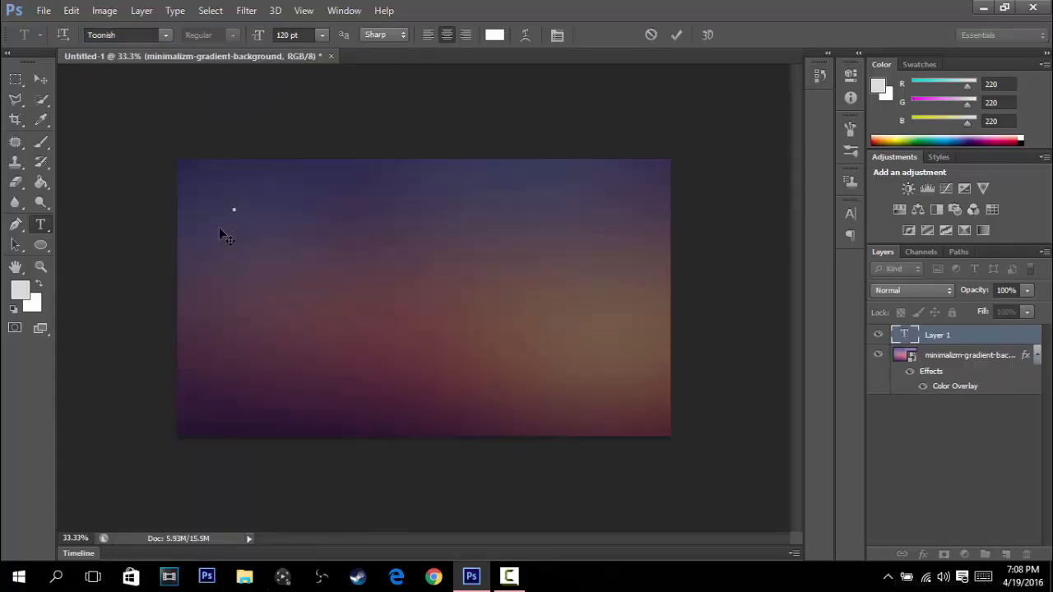
# - Set the new text layer's font size to 200 pt
pyautogui.click(303, 35)
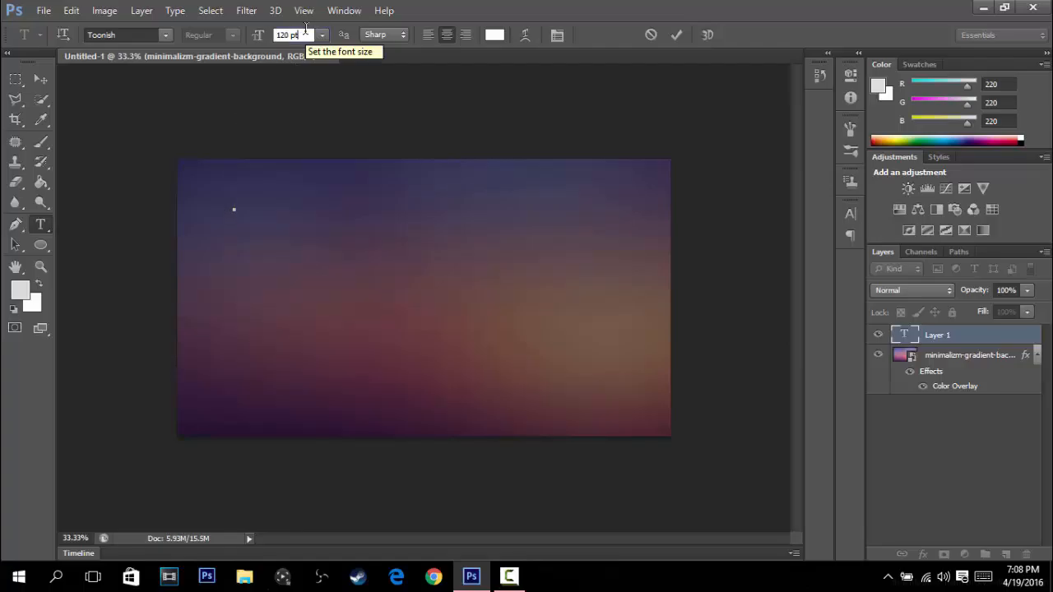
pyautogui.press('BackSpace')
pyautogui.press('BackSpace')
pyautogui.press('BackSpace')
pyautogui.press('BackSpace')
pyautogui.press('BackSpace')
pyautogui.press('BackSpace')
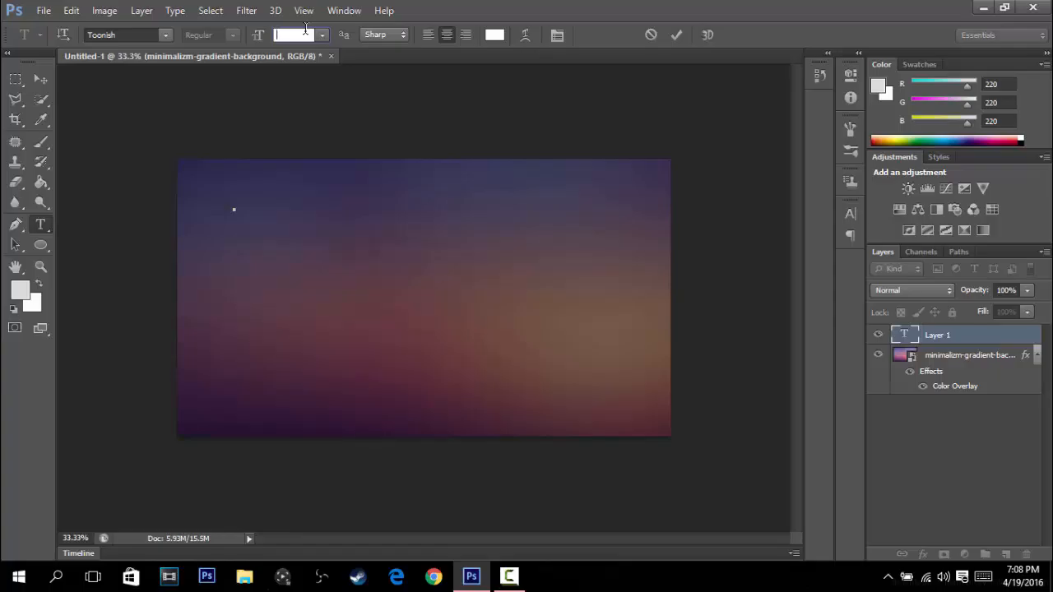
pyautogui.write('200')
pyautogui.press('Return')
# - Set the font size of the empty text layer to 300 pt
pyautogui.click(302, 35)
pyautogui.press('BackSpace')
pyautogui.press('BackSpace')
pyautogui.press('BackSpace')
pyautogui.press('BackSpace')
pyautogui.press('BackSpace')
pyautogui.press('BackSpace')
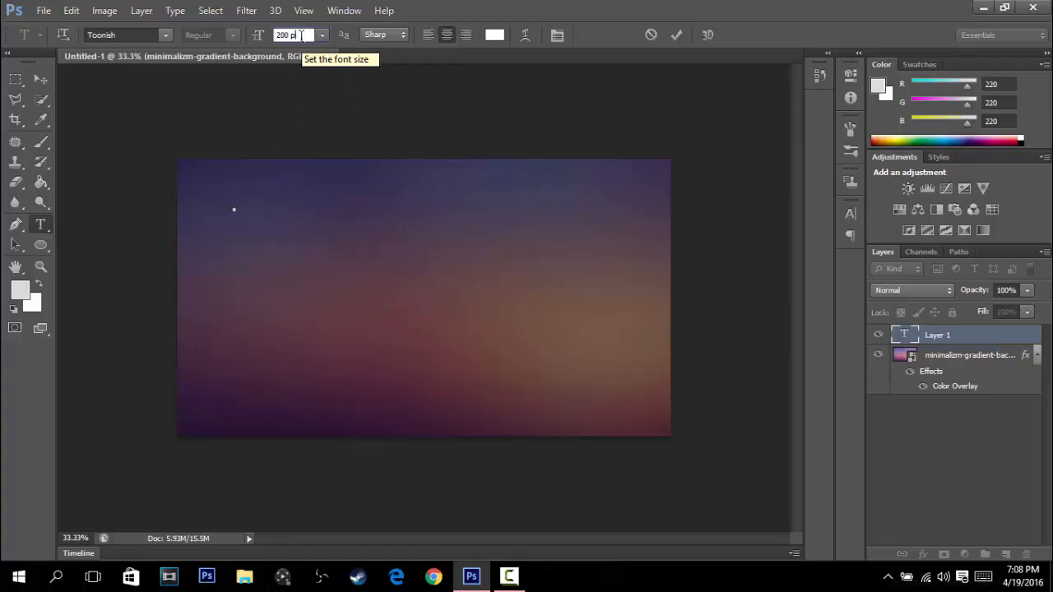
pyautogui.write('300')
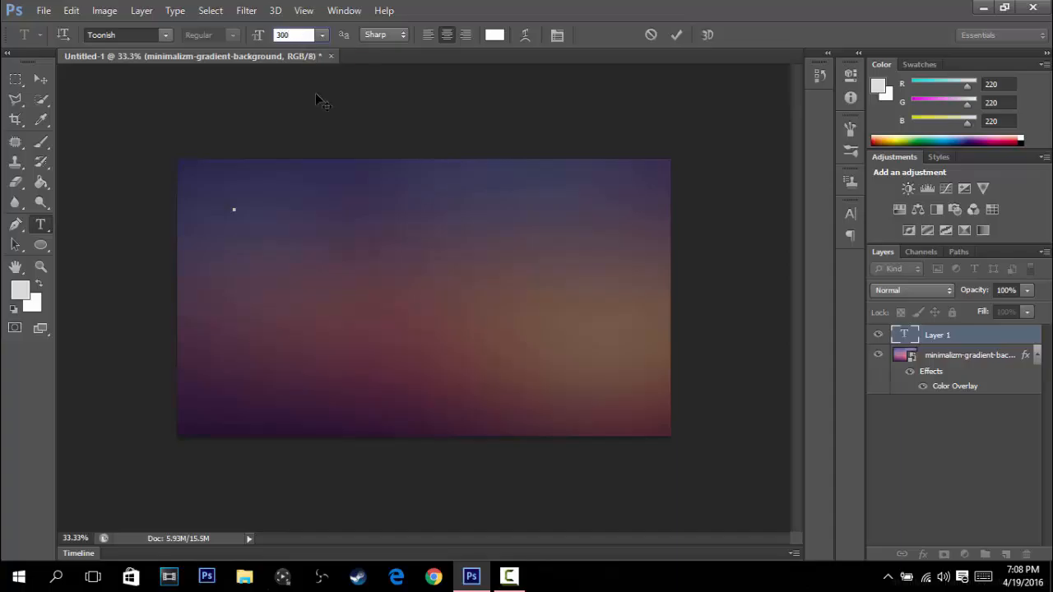
pyautogui.press('Return')
# - Move the text insertion point to the canvas's upper center, enter "Youtube" and "Video" on two lines, and commit the text
pyautogui.moveTo(219, 211); pyautogui.dragTo(404, 254)
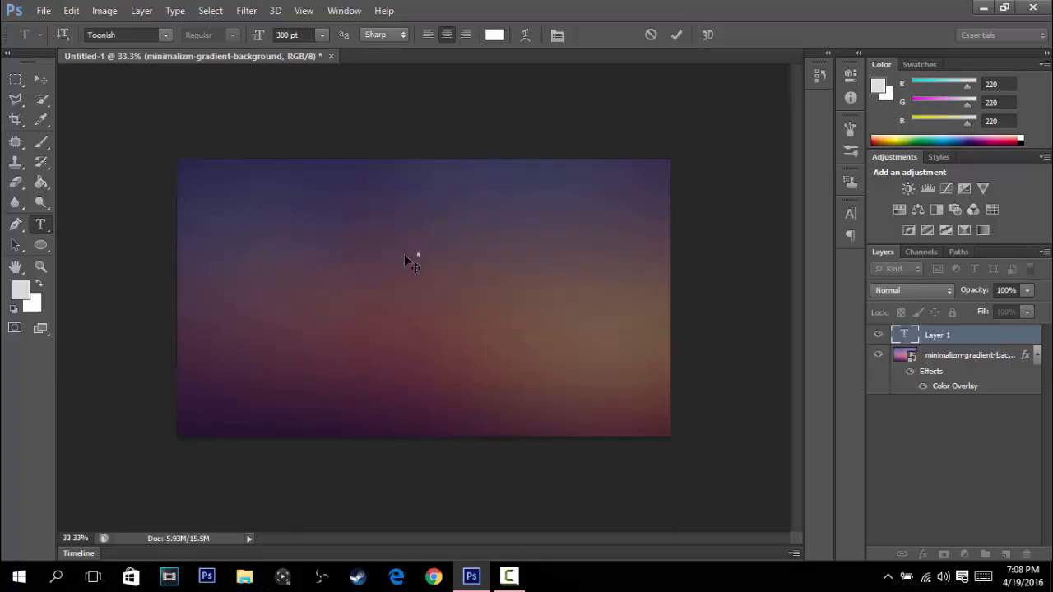
pyautogui.write('YOUT')
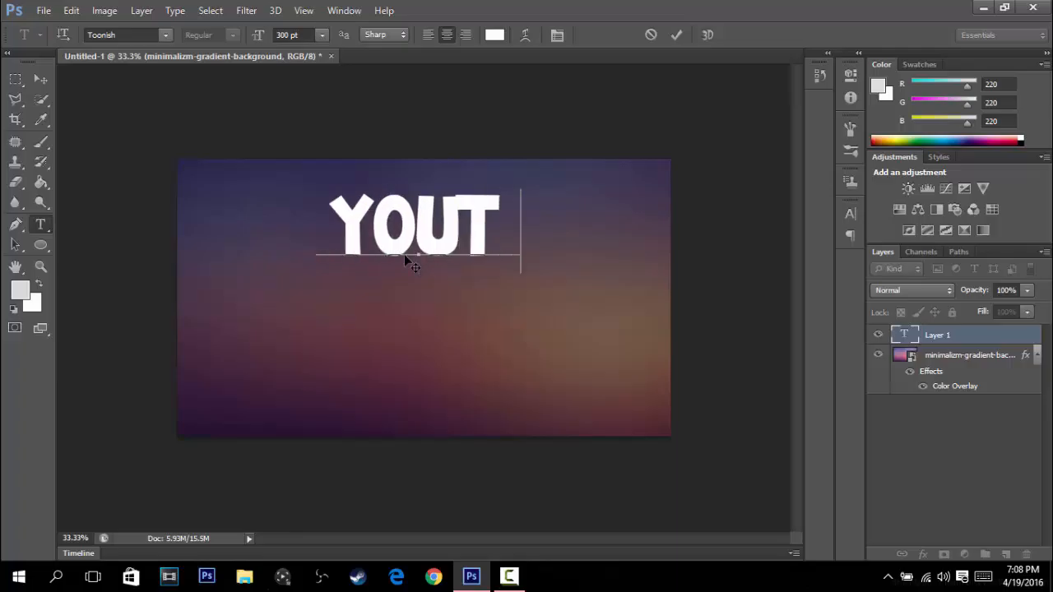
pyautogui.write('UBE')
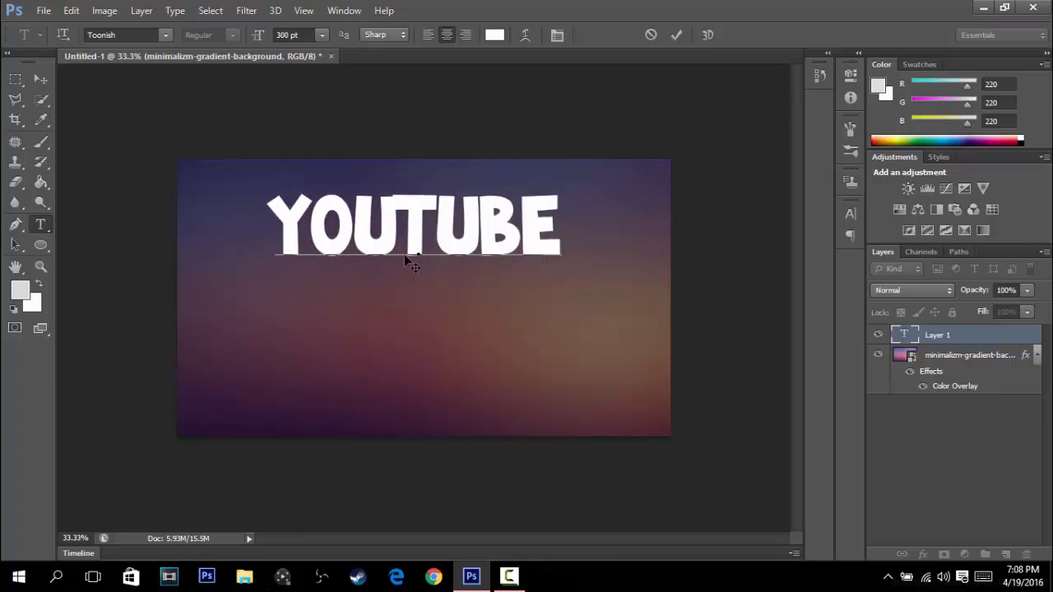
pyautogui.press('Return')
pyautogui.write('VIDEO')
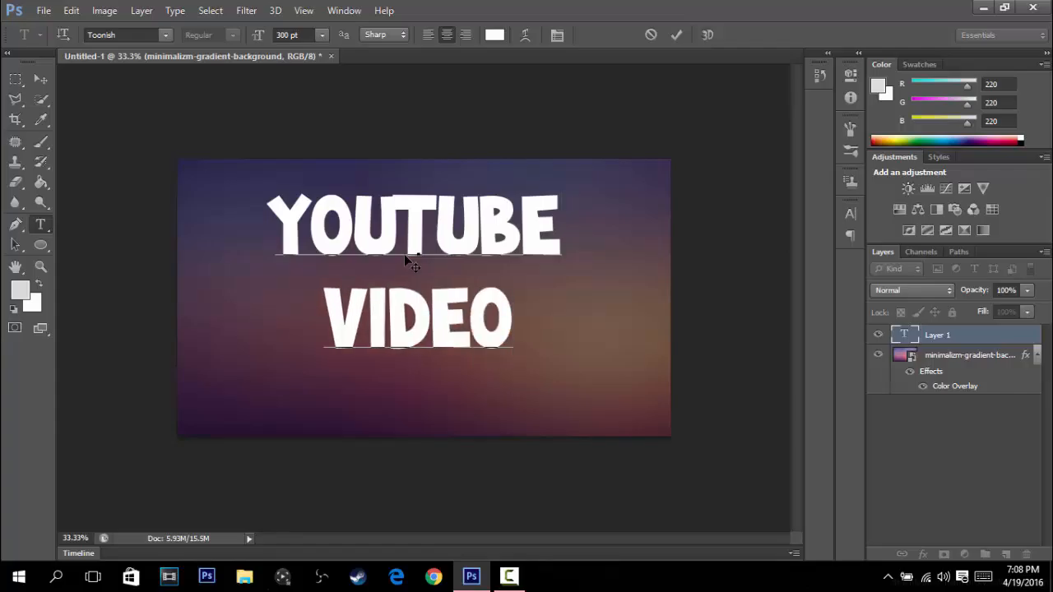
pyautogui.click(675, 37)
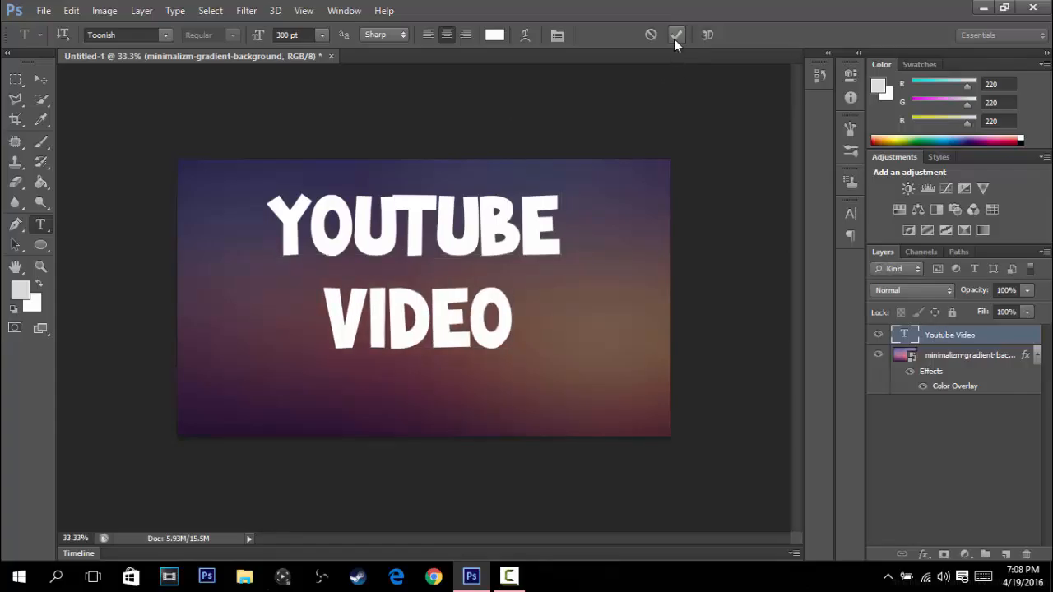
# - Align the Youtube Video text layer to a selection of the whole canvas by vertical and horizontal centers, and deselect
pyautogui.hotkey('ctrl', 'a')
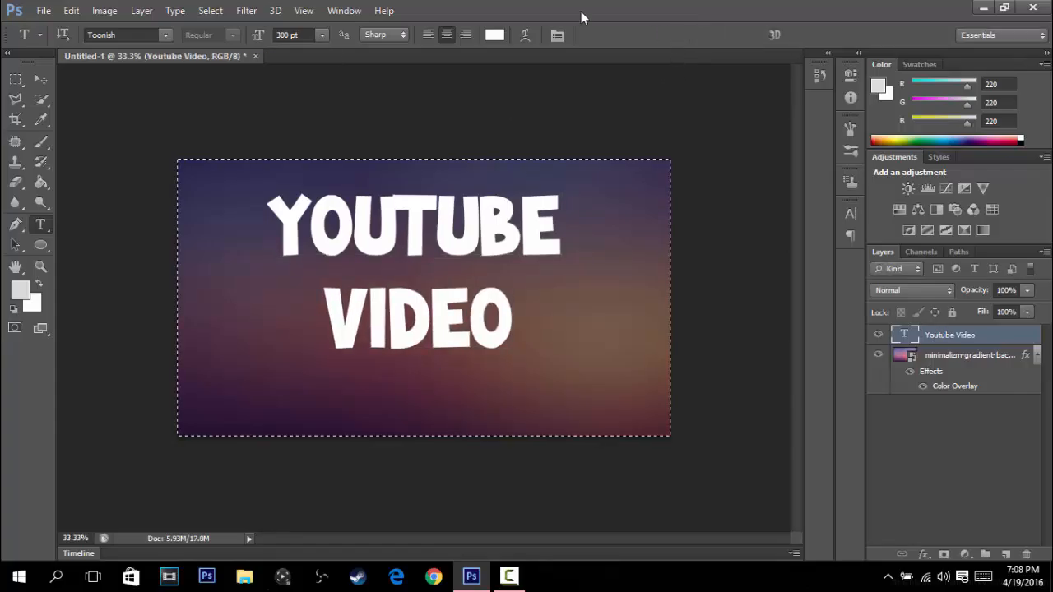
pyautogui.click(145, 10)
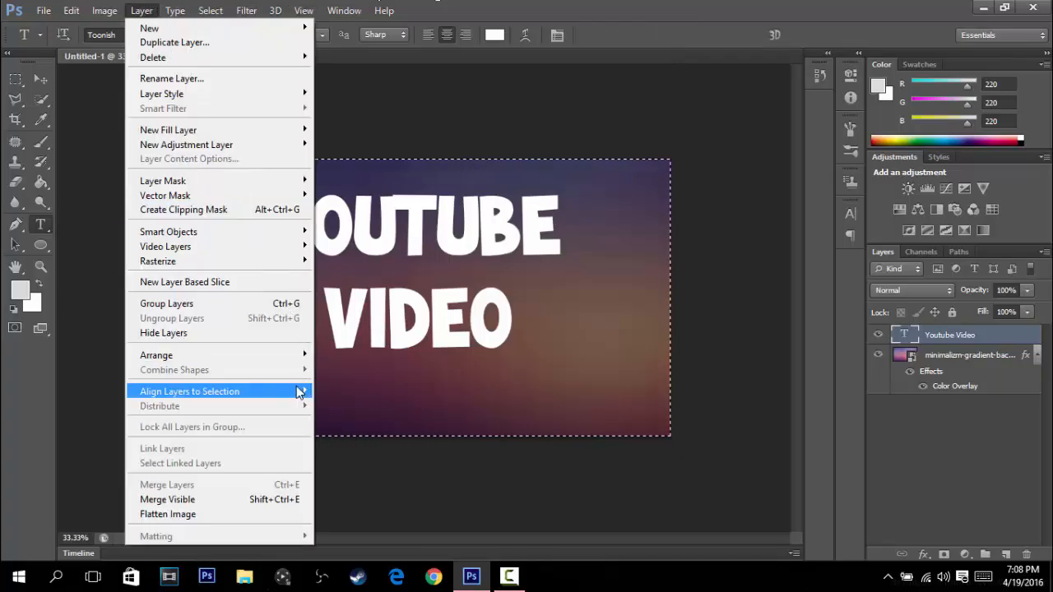
pyautogui.moveTo(297, 392)
pyautogui.click(377, 404)
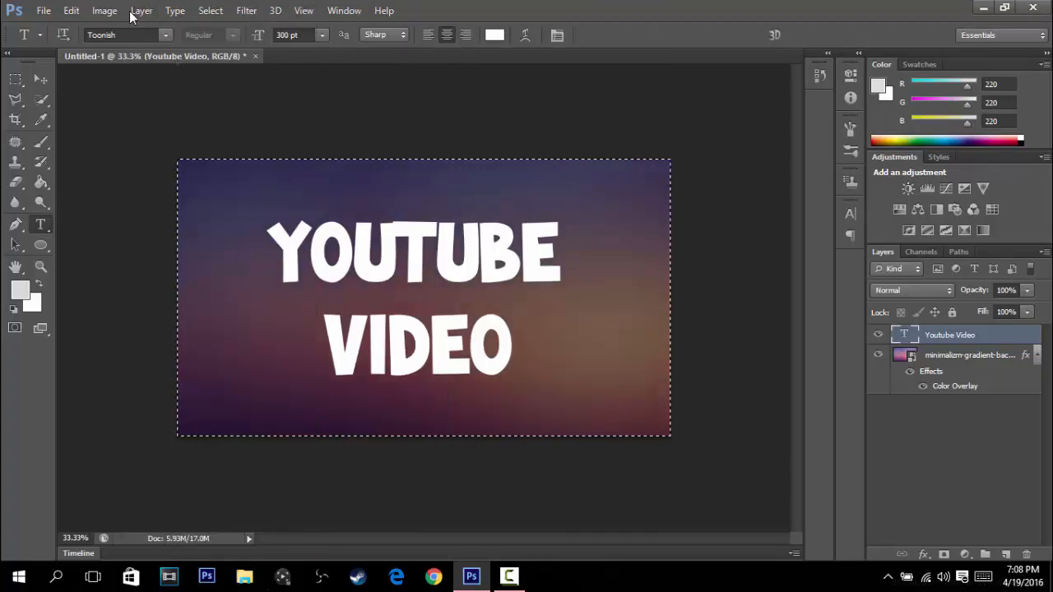
pyautogui.click(142, 10)
pyautogui.moveTo(255, 392)
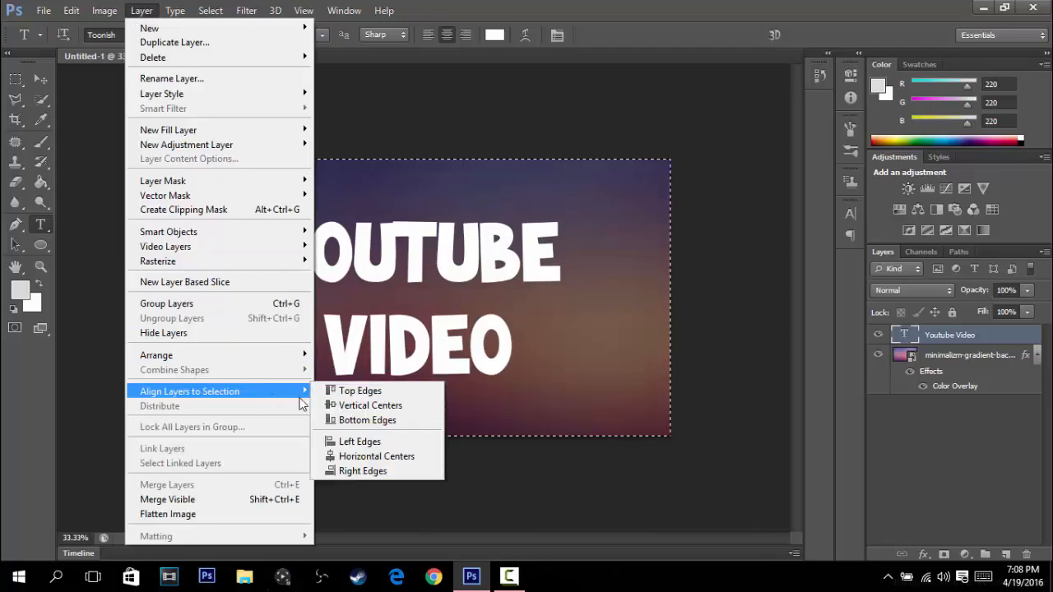
pyautogui.click(356, 457)
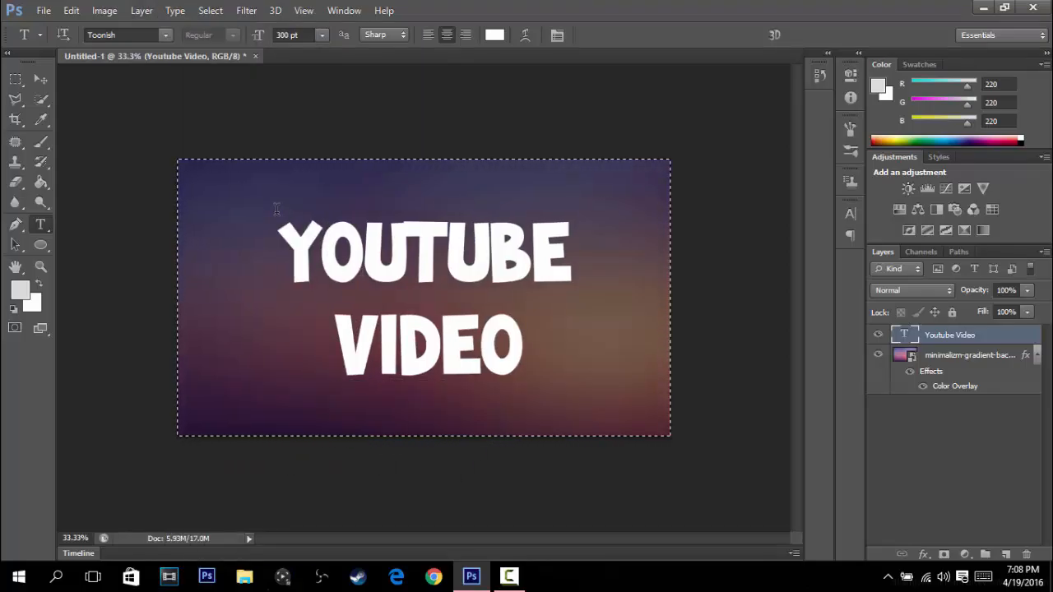
pyautogui.hotkey('ctrl', 'd')
pyautogui.moveTo(820, 7); pyautogui.dragTo(701, 141)
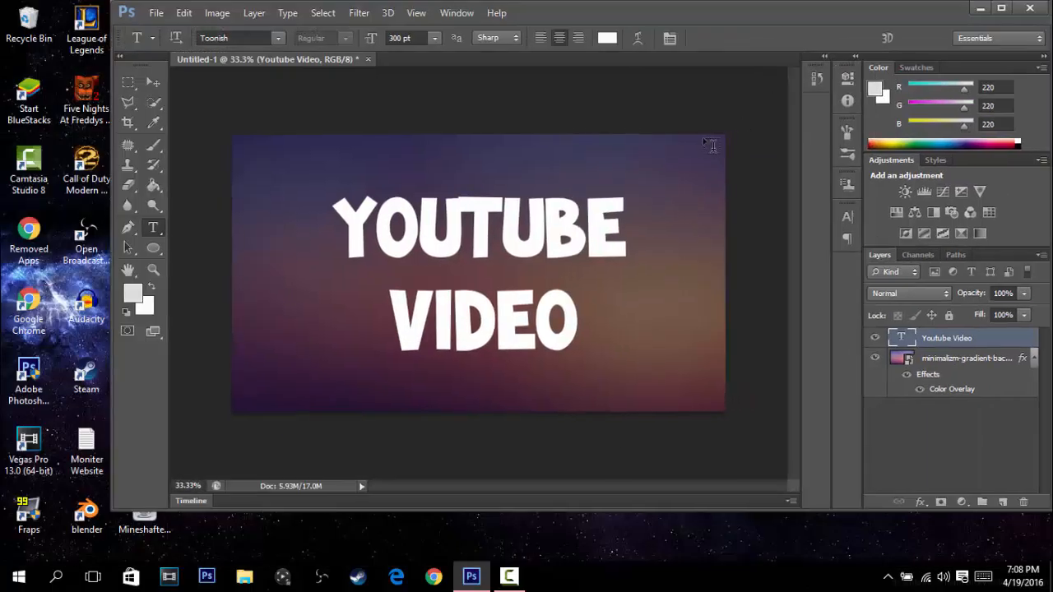
pyautogui.click(1002, 9)
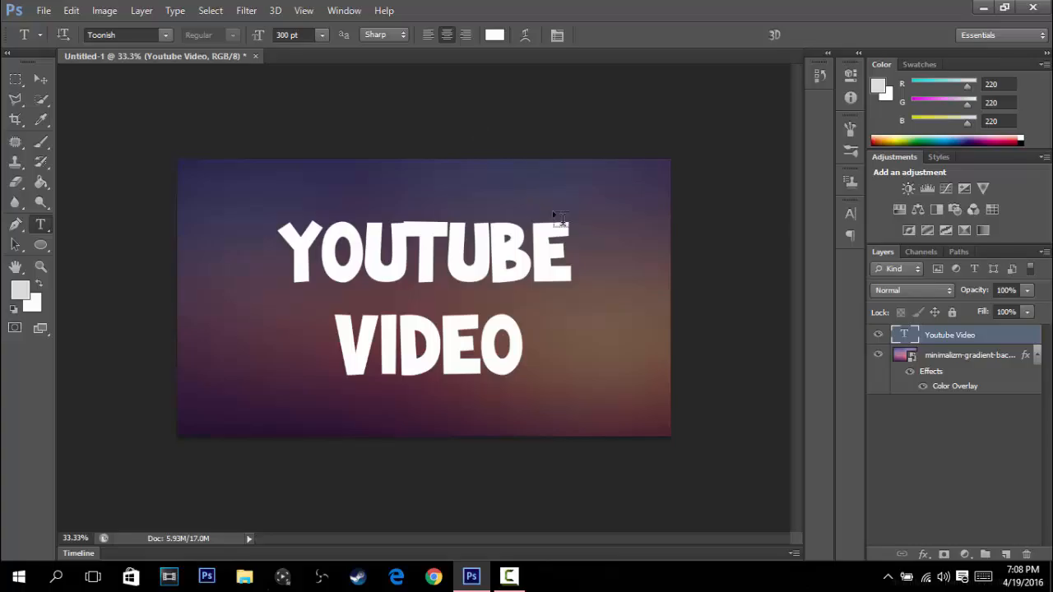
# - Open the Blending Options of the Youtube Video text layer and move the Layer Style dialog so its controls are reachable
pyautogui.rightClick(933, 336)
pyautogui.click(700, 102)
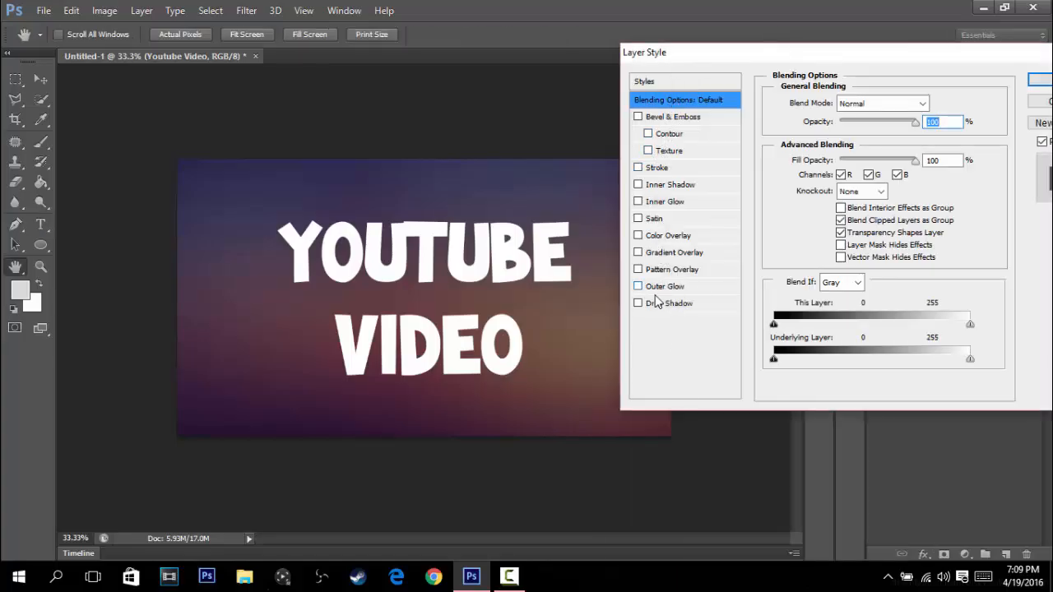
pyautogui.moveTo(704, 54); pyautogui.dragTo(675, 59)
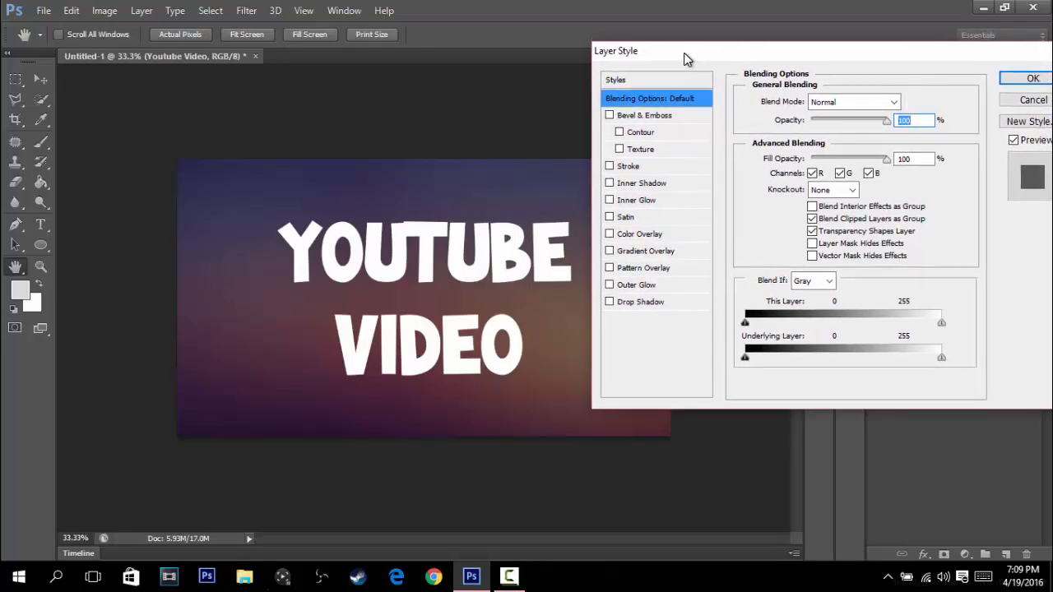